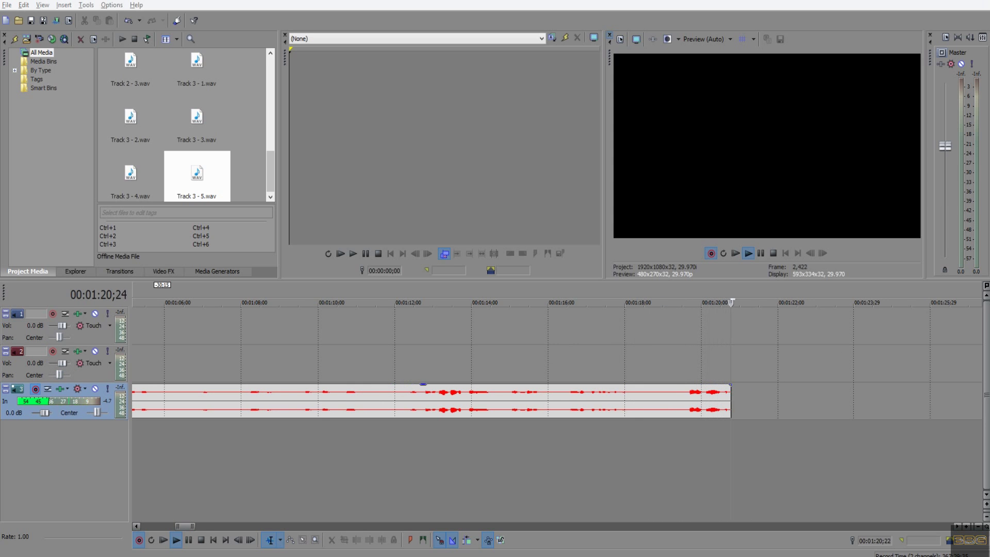
Step: Stop recording and bring up the context menu for the track 5 Record Take 1 event
right_click(86, 471)
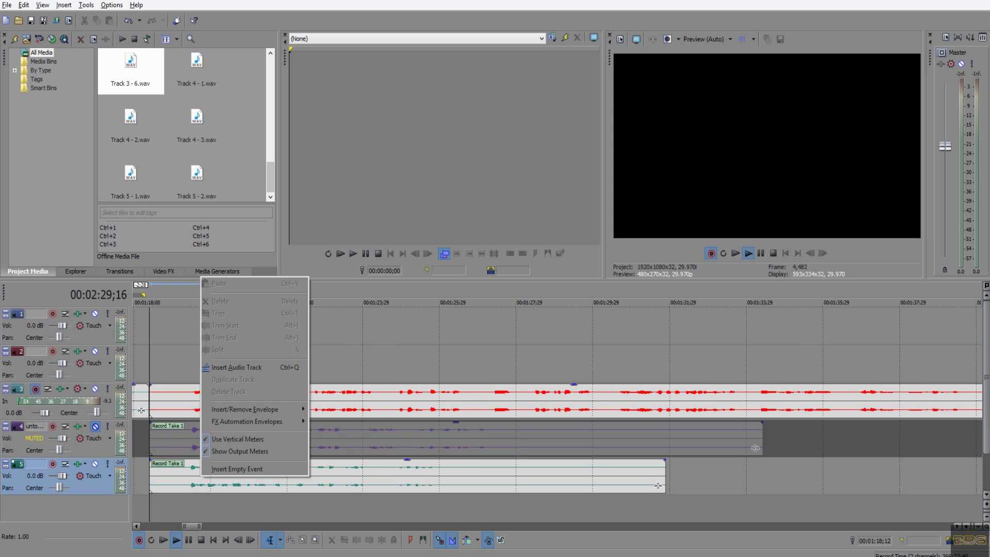
right_click(203, 446)
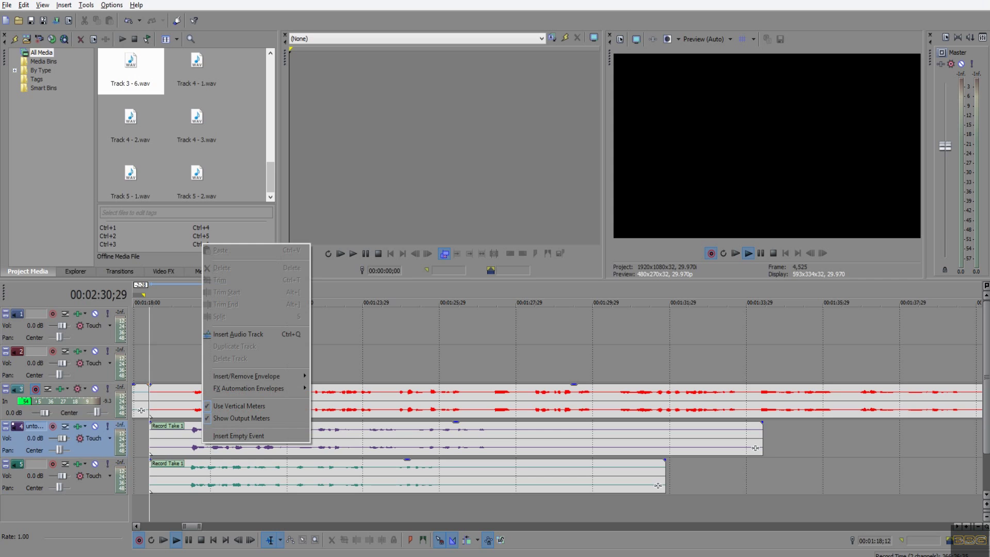
right_click(194, 399)
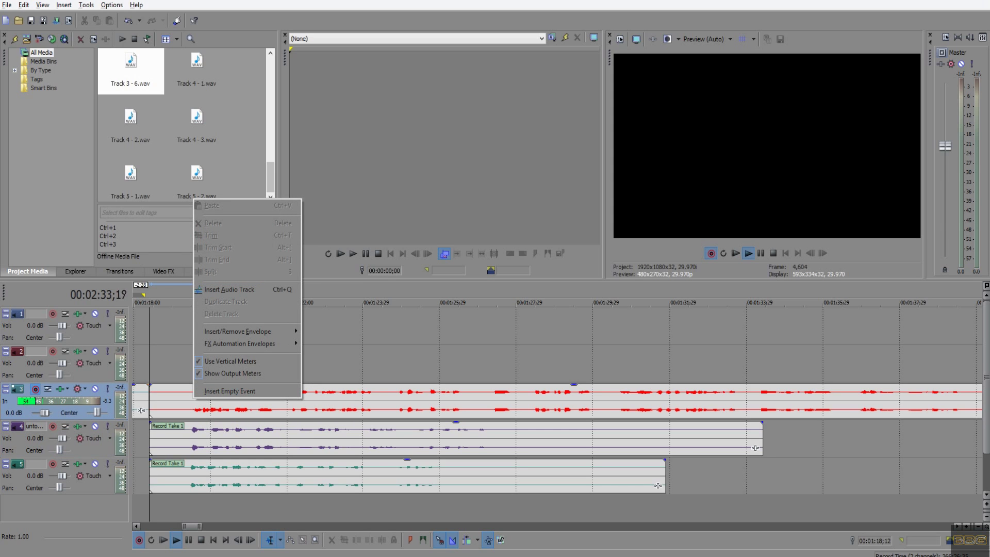
key(Escape)
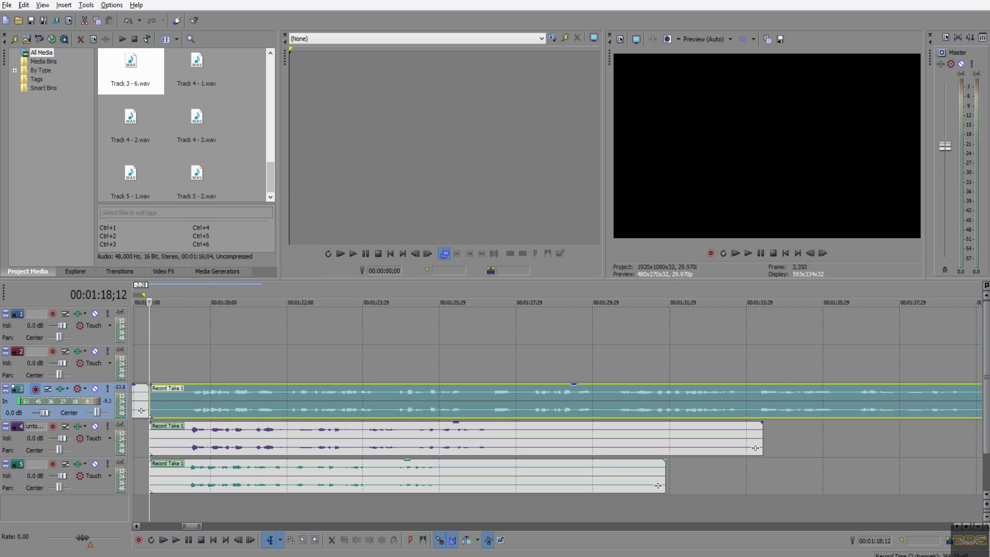
right_click(183, 471)
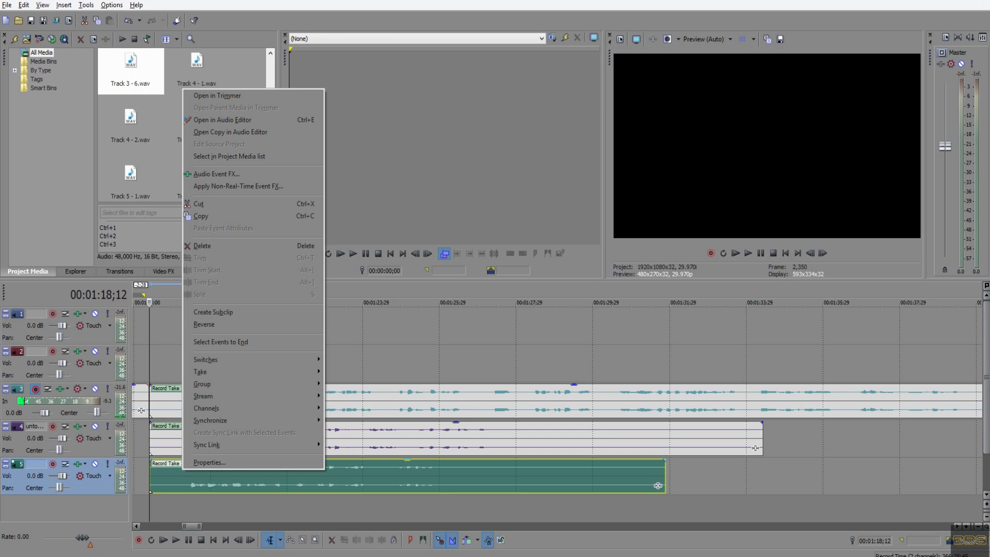
Step: Add the Track Noise Gate to the track 5 take through Audio Event FX and confirm
right_click(192, 479)
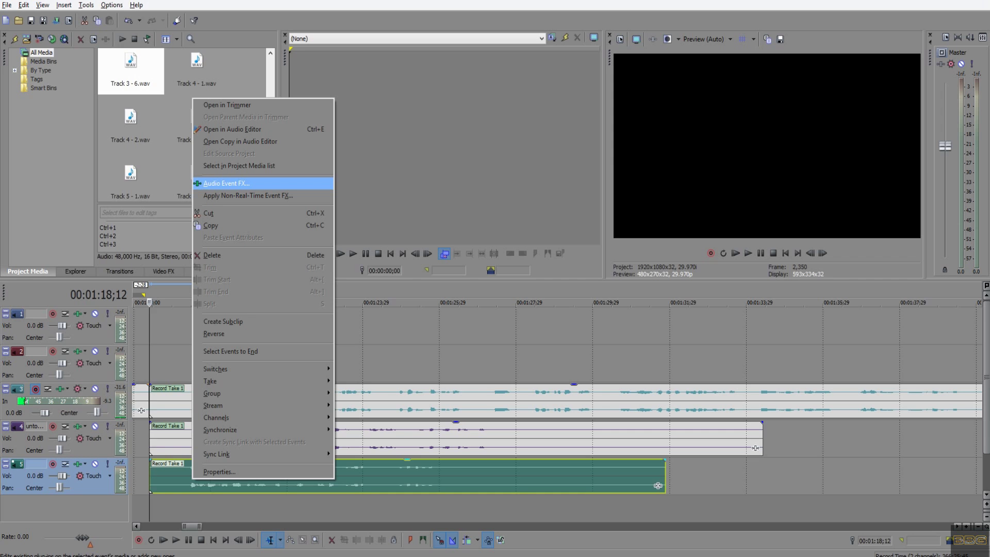
click(225, 183)
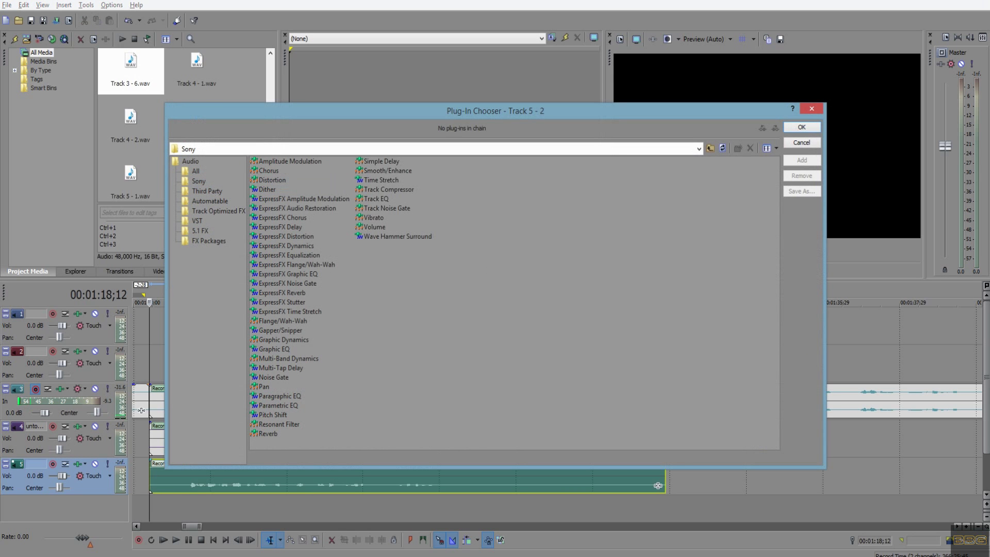
click(387, 208)
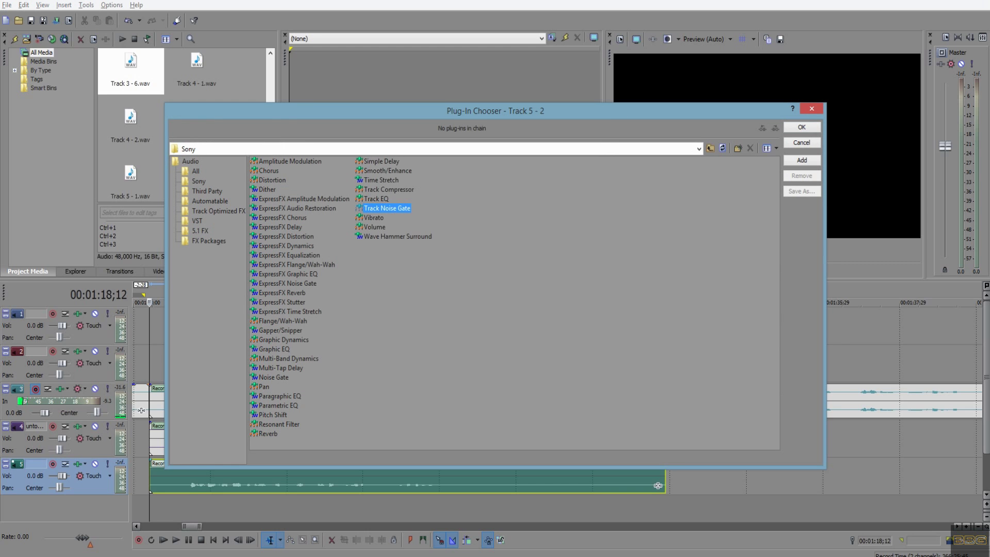
click(802, 159)
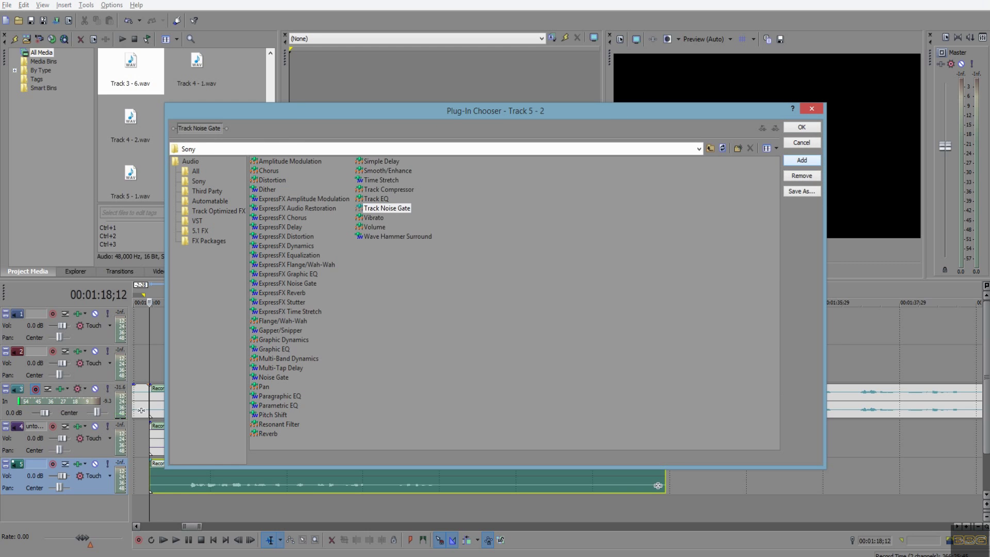
key(Return)
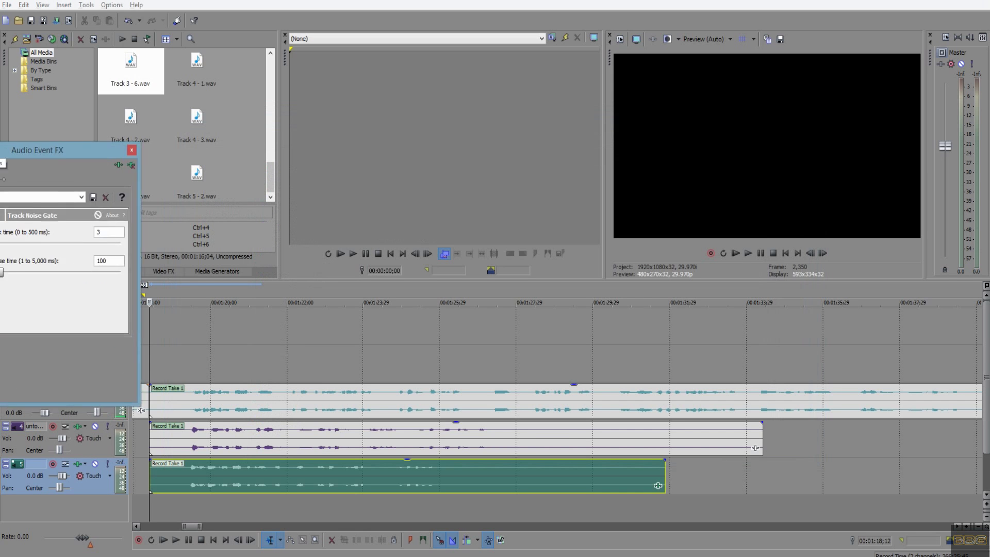
Step: Float the noise gate window, save the -40.4 dB settings as preset 'best', and close it
drag(35, 147, 232, 87)
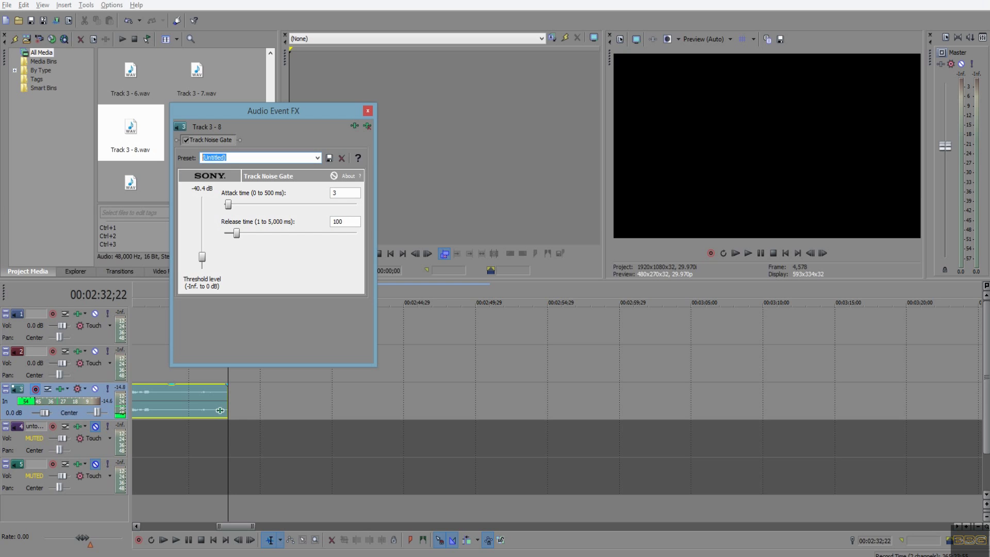
text(best)
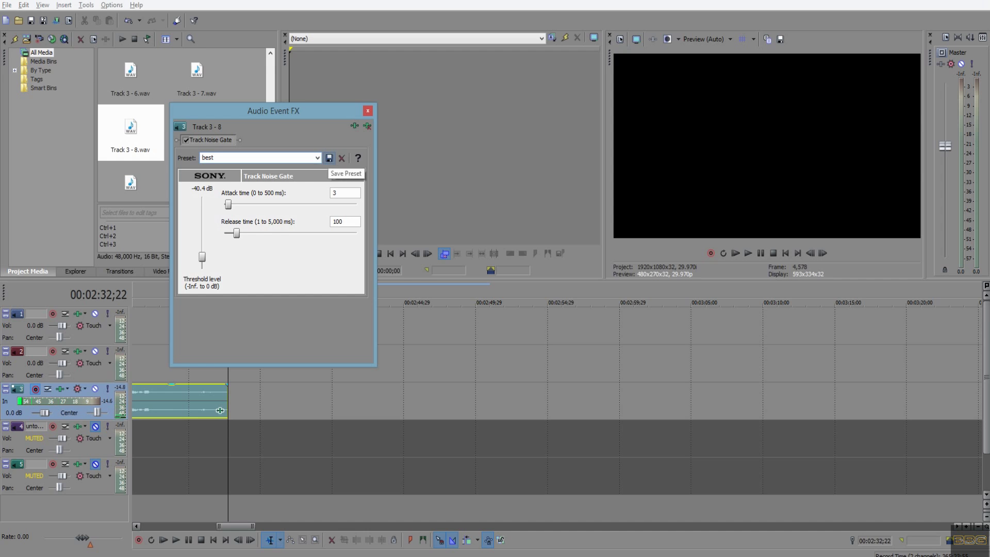
click(329, 158)
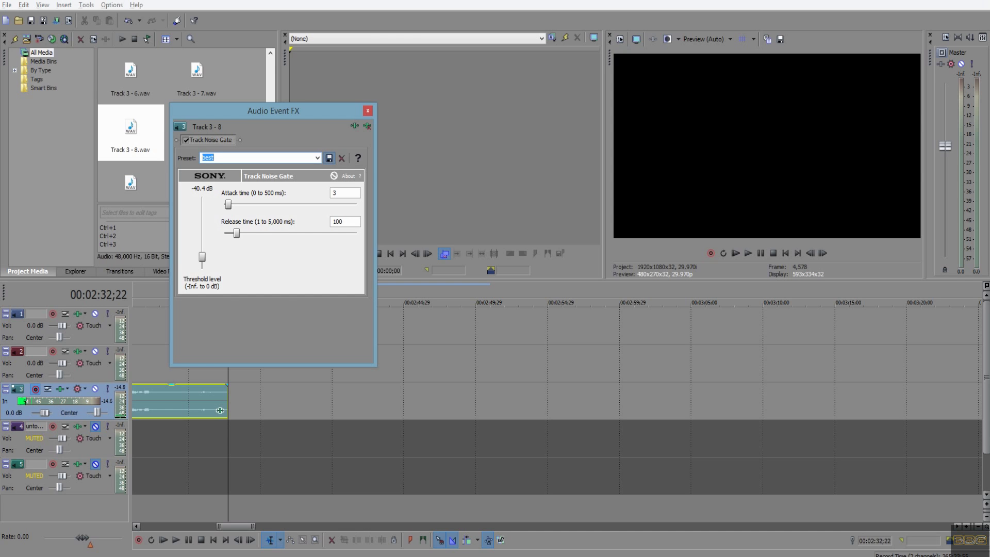
key(Escape)
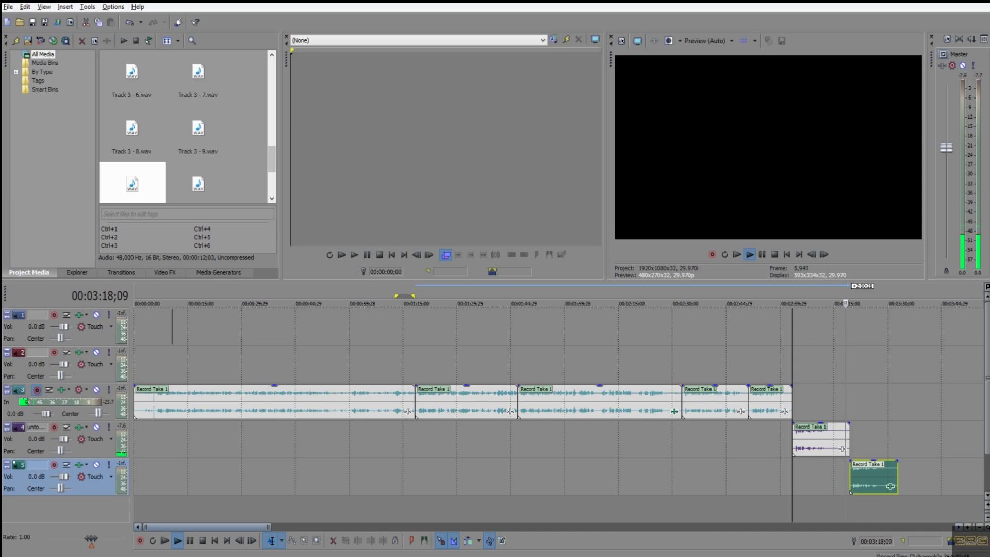
Step: Stop recording the new take, then play it back and stop playback
key(space)
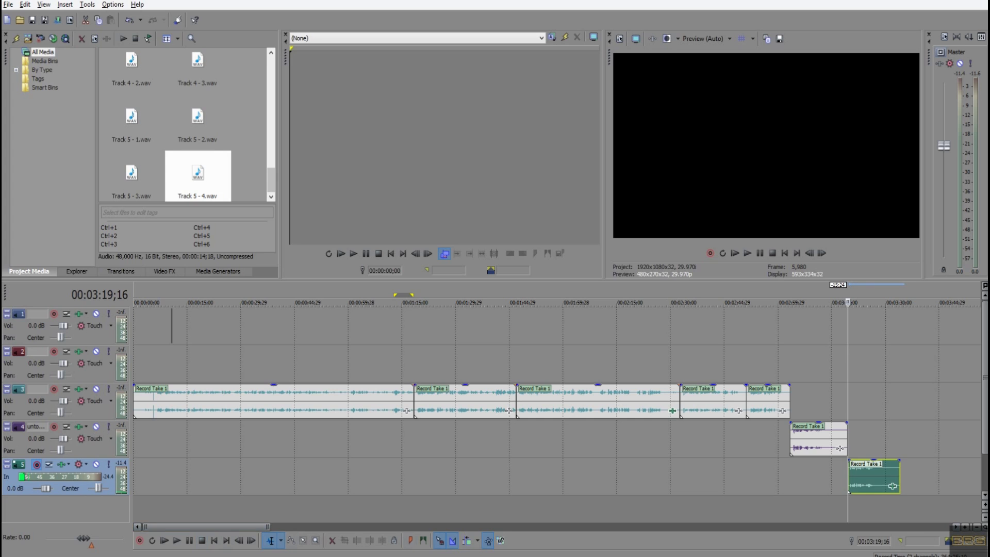
key(space)
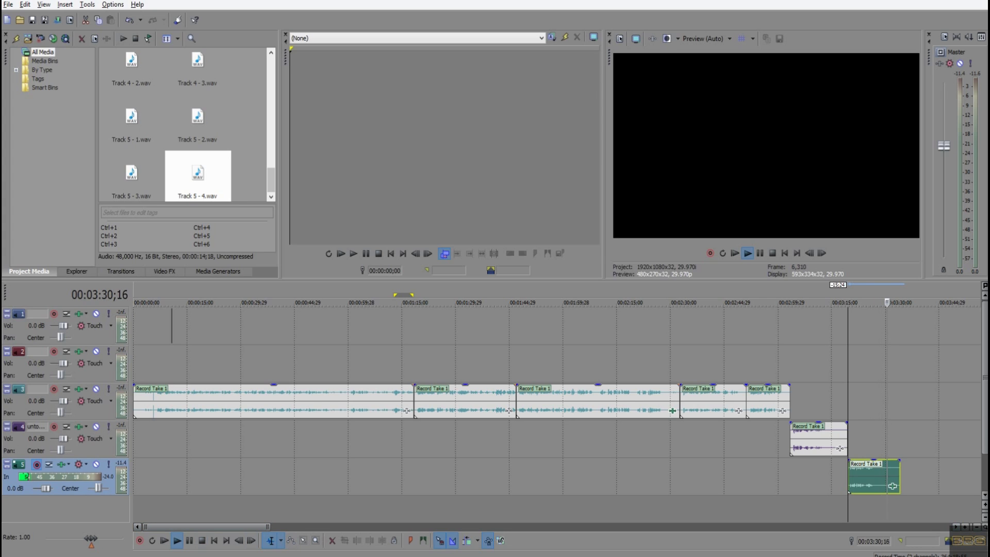
key(space)
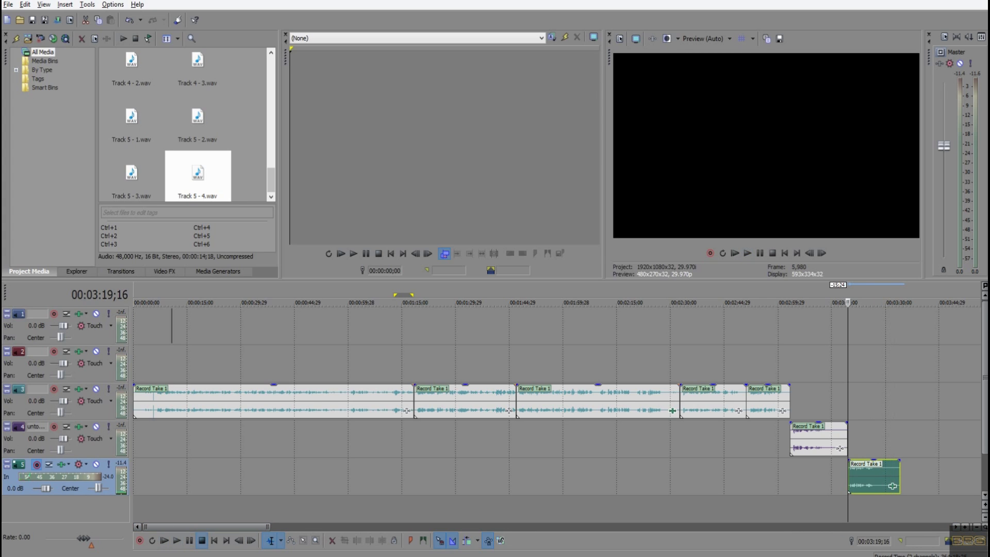
Step: Nudge the playhead earlier, disarm track 5 and arm track 3 for recording
click(909, 362)
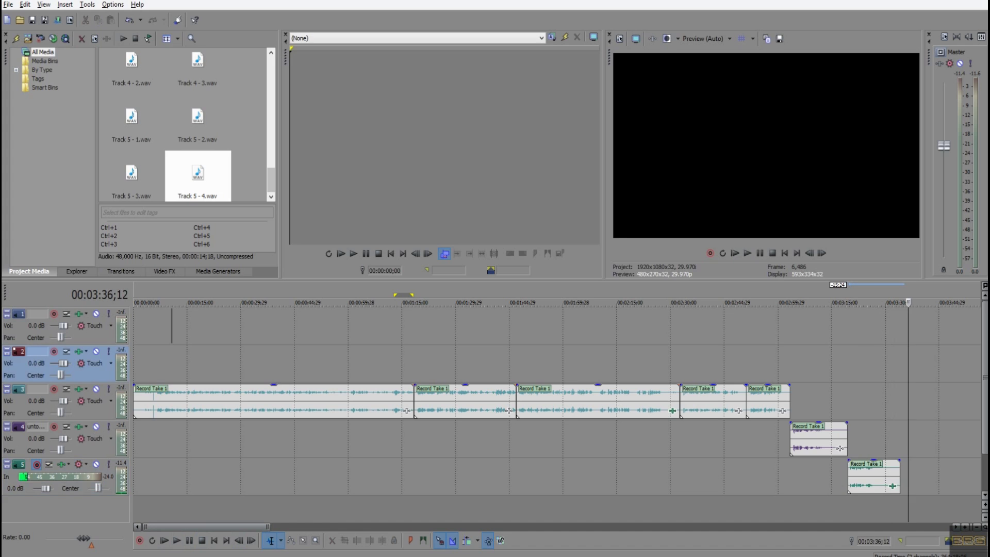
key(Left)
key(Left)
key(Left)
key(Left)
key(Left)
key(Left)
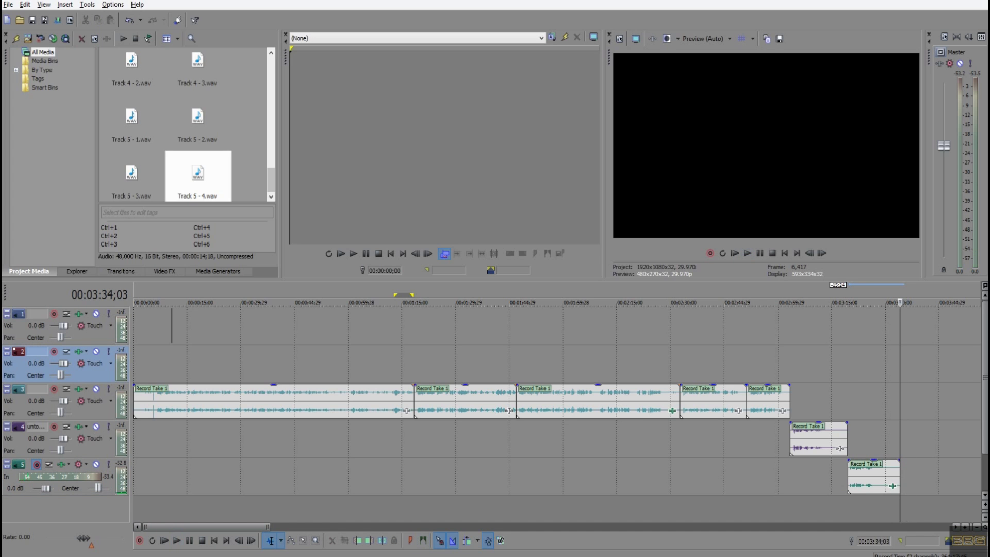
click(36, 464)
click(54, 388)
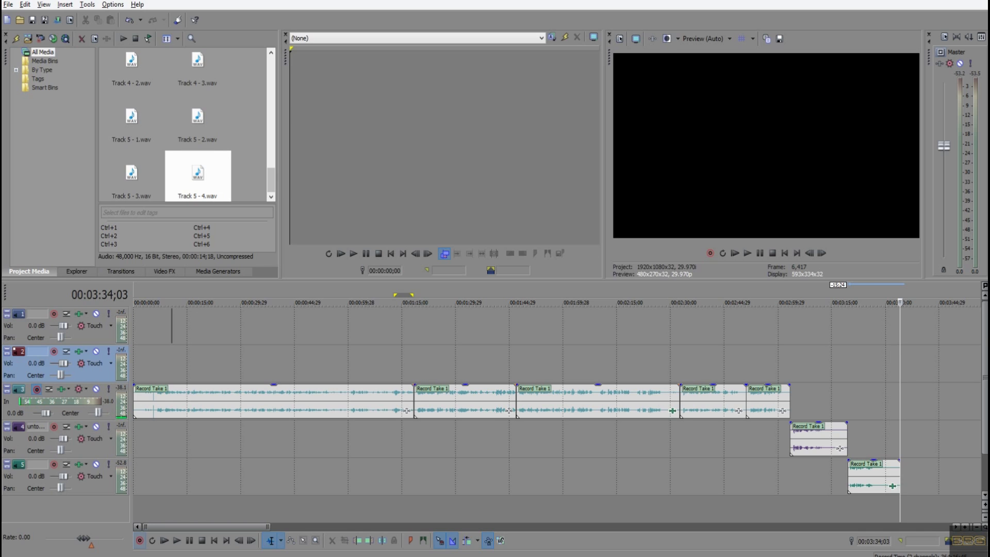
Step: Save the project with File > Save from the keyboard-driven menu
key(alt)
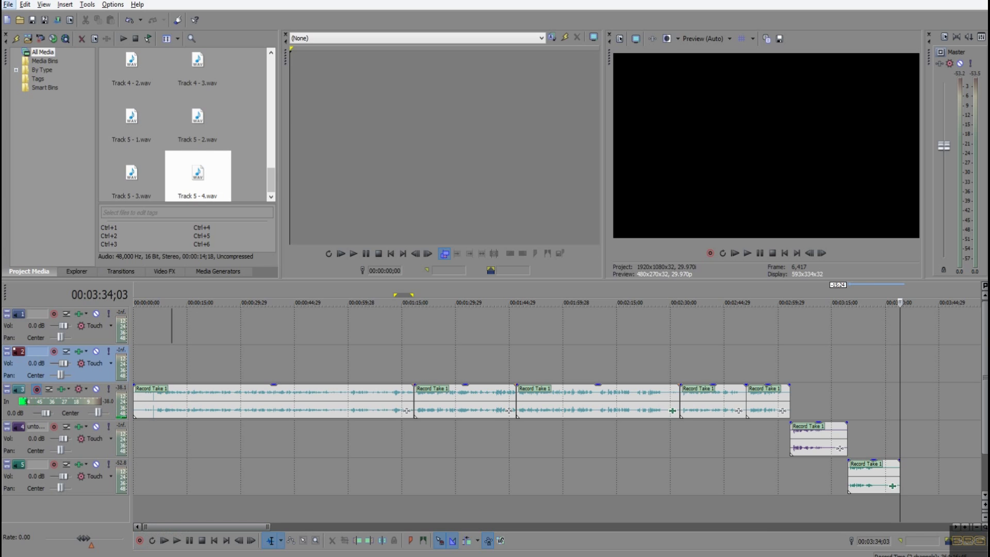
key(Down)
key(Down)
key(Down)
key(Down)
key(Down)
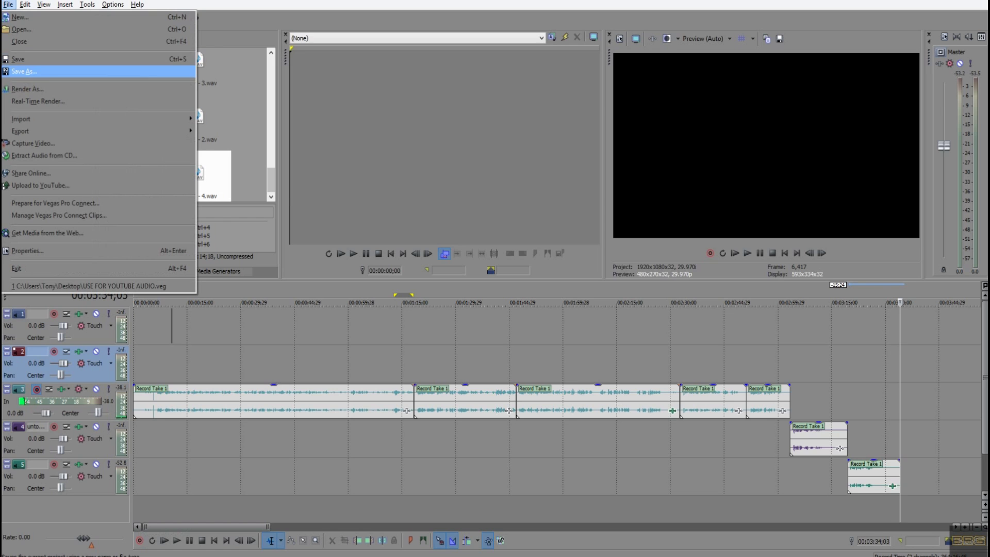
key(Up)
key(Return)
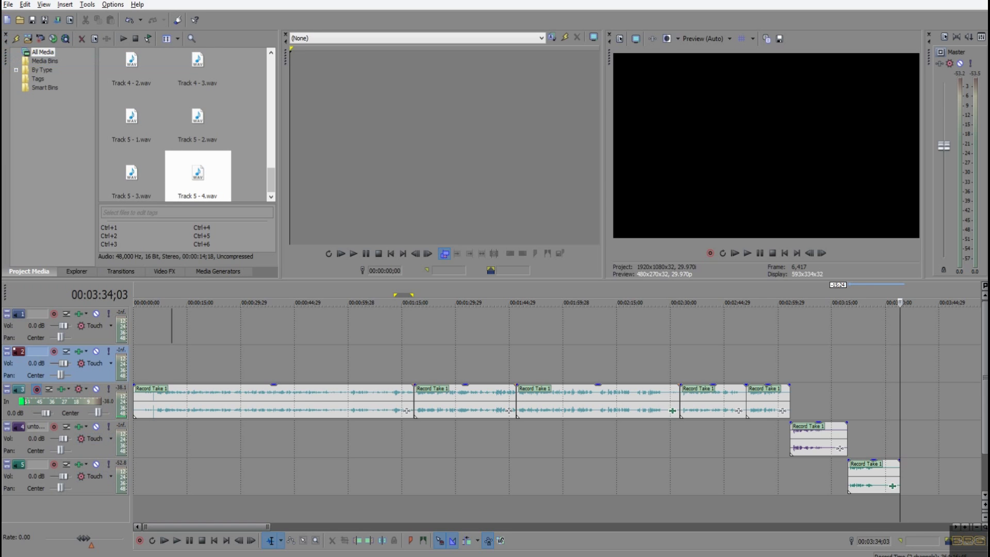
Step: Record a short take on track 3, stop it, and delete the new event
click(140, 540)
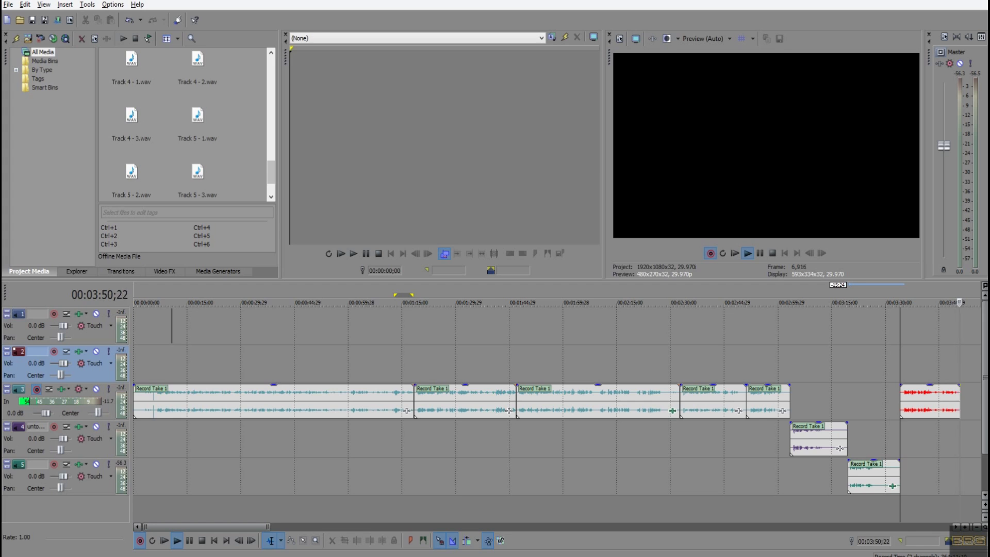
key(Down)
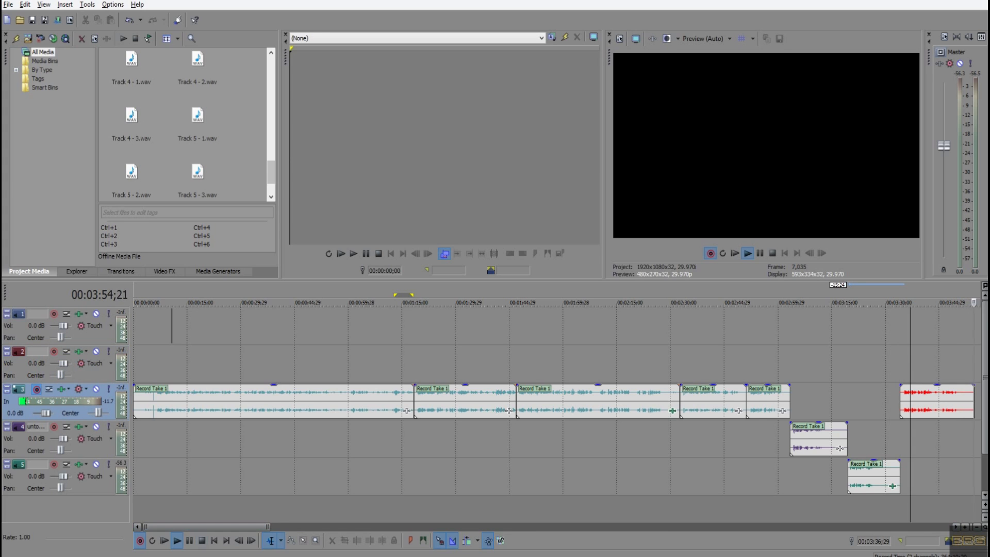
key(space)
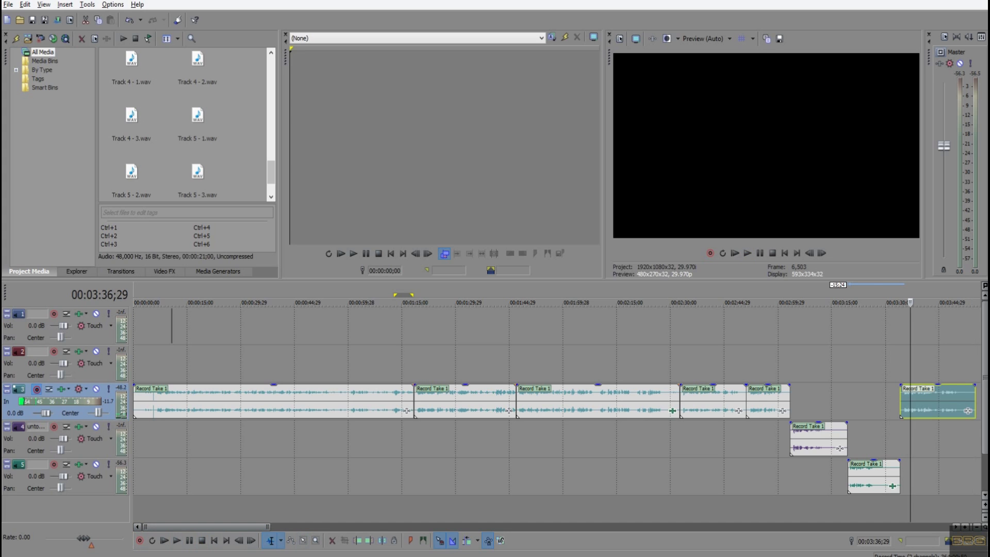
key(Delete)
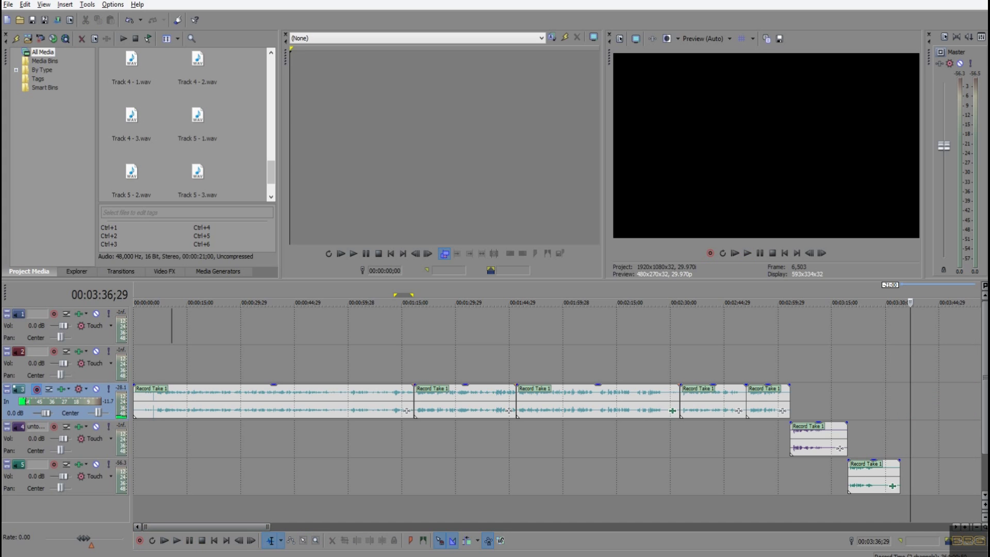